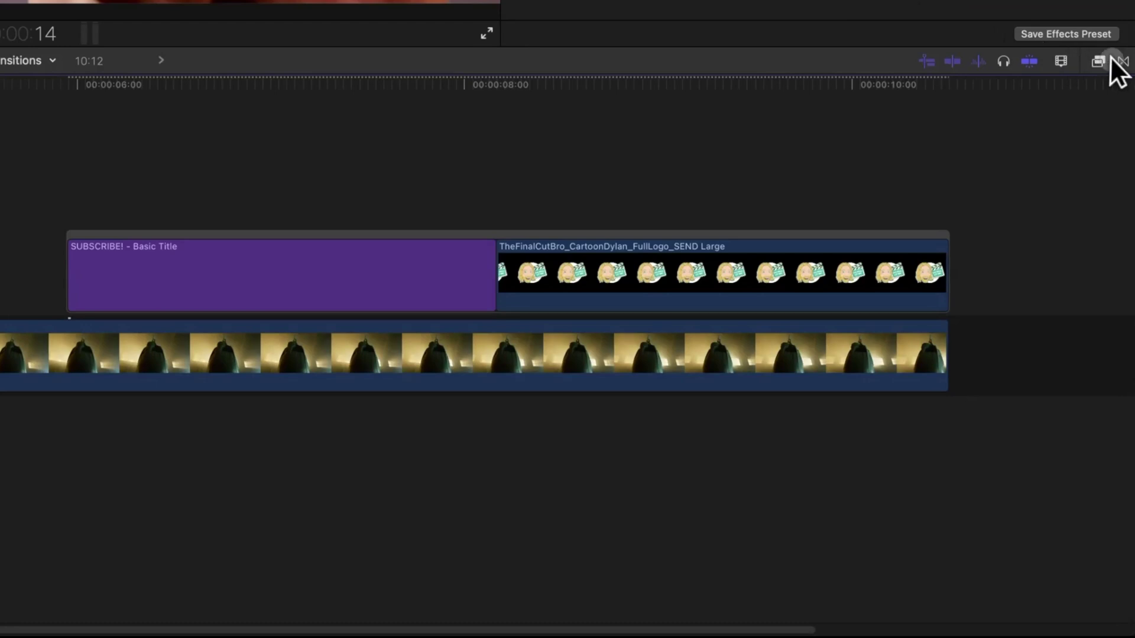
Step: Show the Glitches collection from FCB's Glitch Transitions in the Transitions browser
left_click(1120, 60)
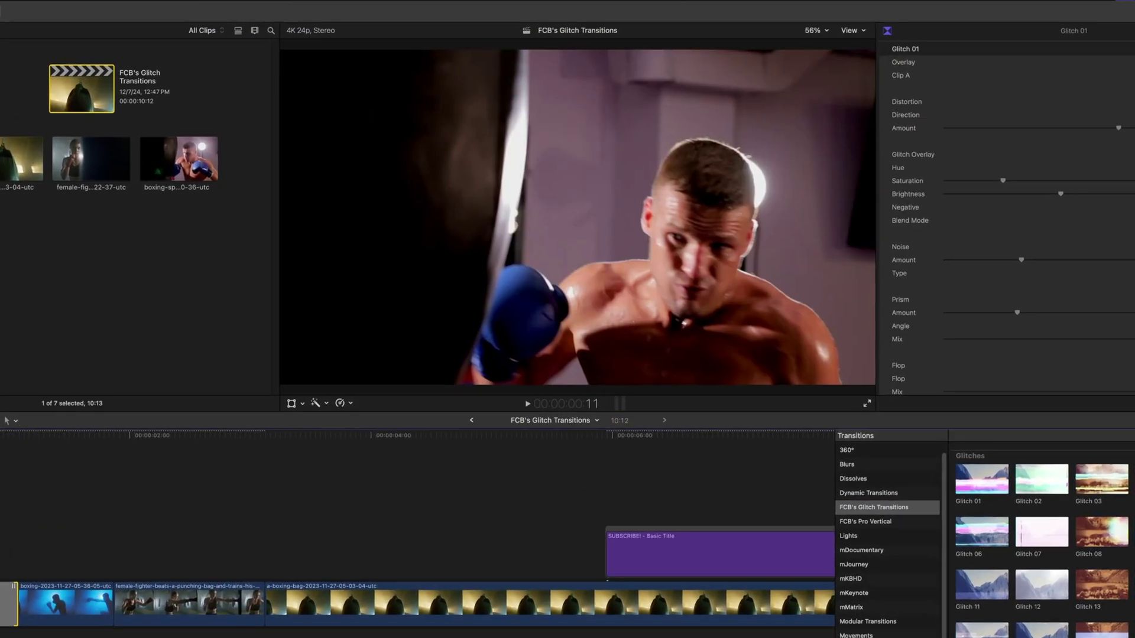
Step: Play a preview of the Glitch 01 transition
key("space")
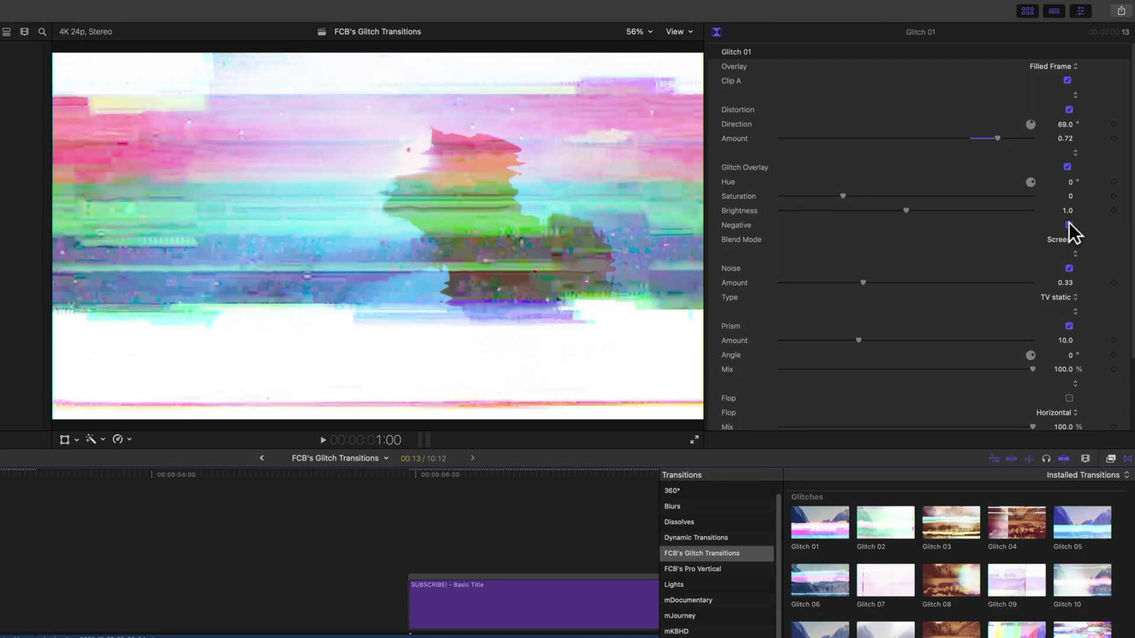
Step: Toggle the glitch's Negative option off and back on, then bring up the Blend Mode choices
left_click(1069, 225)
left_click(1069, 225)
left_click(1062, 238)
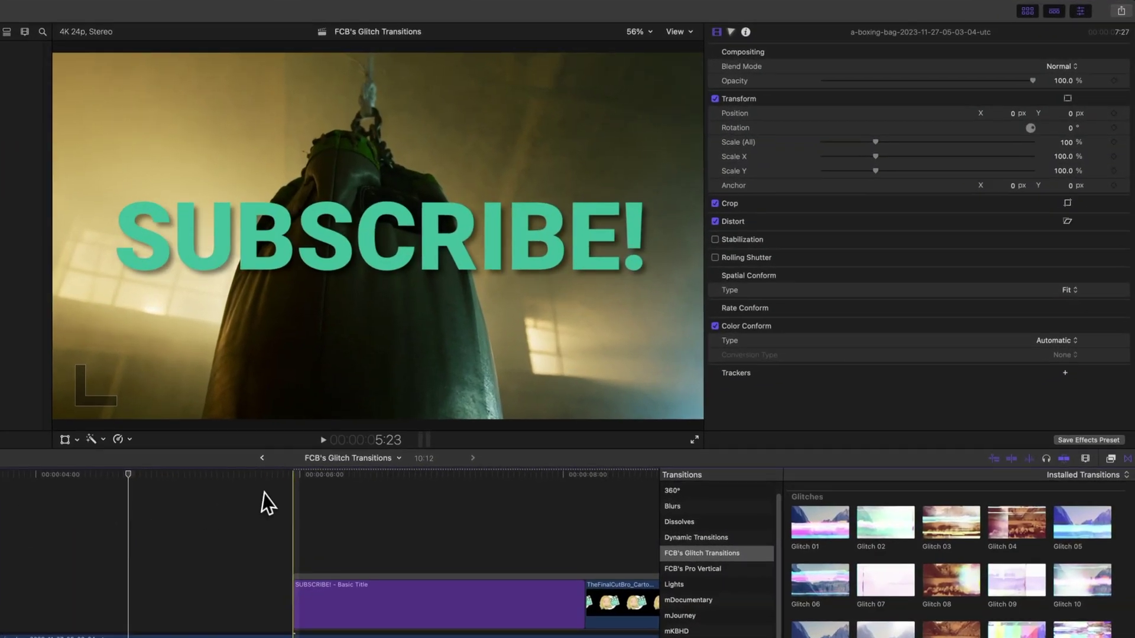
Step: Place Glitch 08 right before the SUBSCRIBE! title and play it back twice
left_click(303, 474)
mouse_move(302, 482)
left_mouse_down()
mouse_move(337, 481)
mouse_move(299, 490)
left_mouse_up()
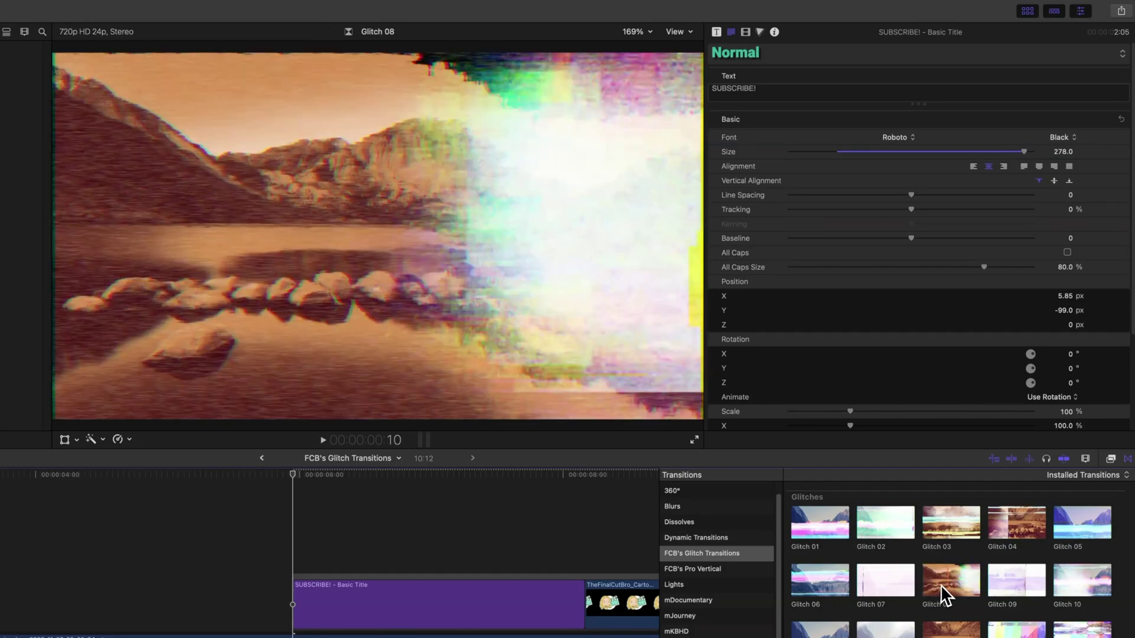
left_click_drag(937, 591, 335, 601)
key("space")
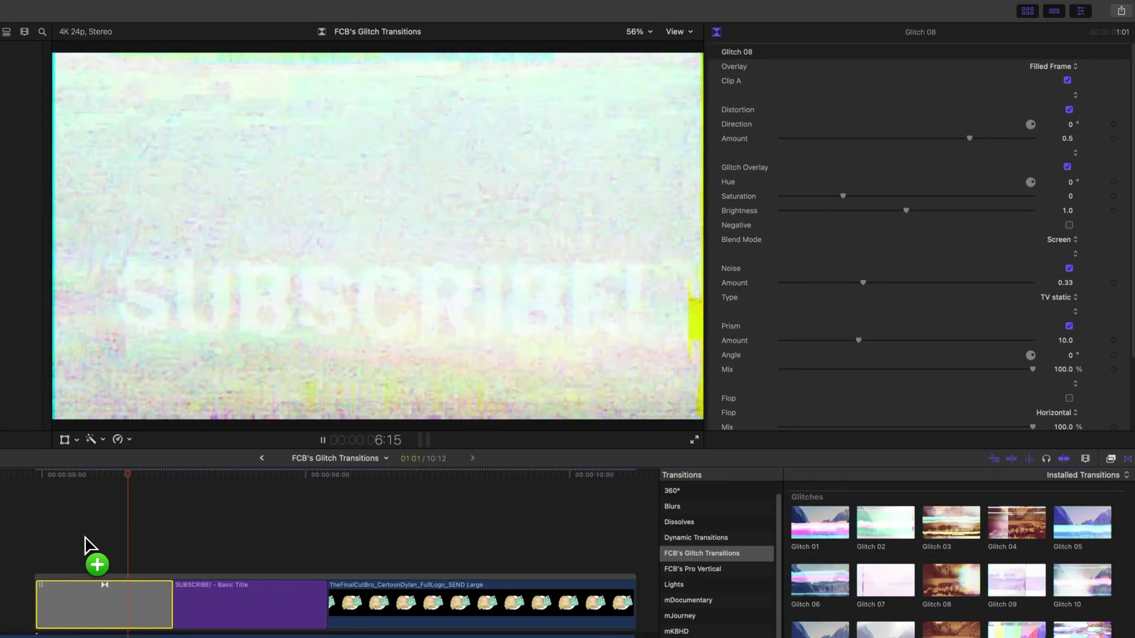
key("shift+slash")
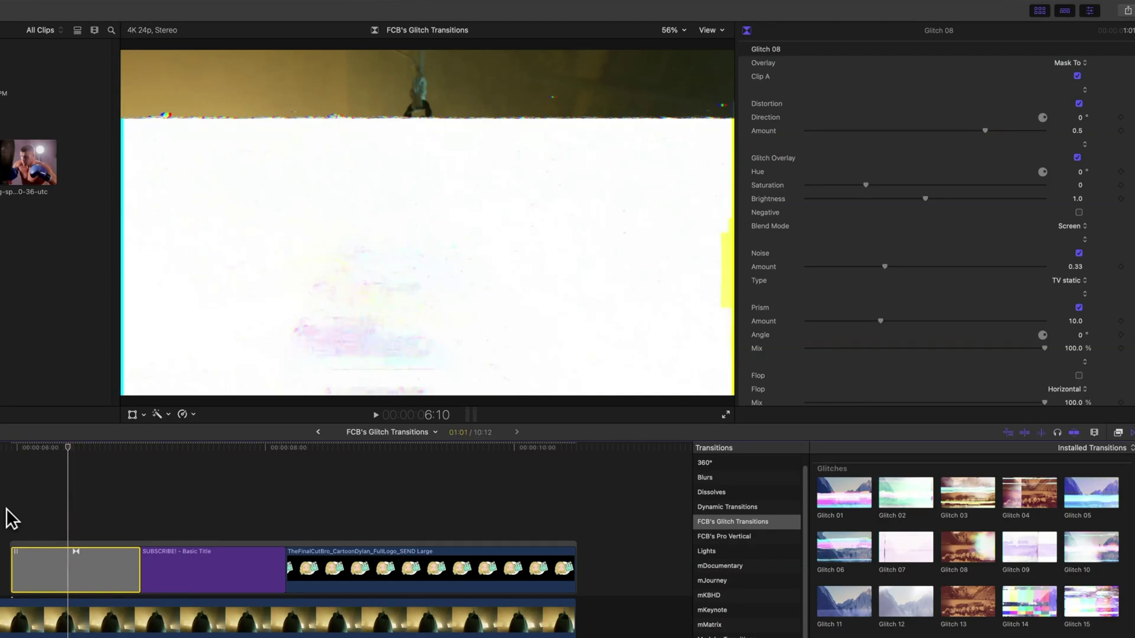
Step: Step frame by frame through the masked Glitch 08 to where the title appears
key("Left")
key("Left")
key("Left")
key("Left")
key("Left")
key("Left")
key("Right")
key("Right")
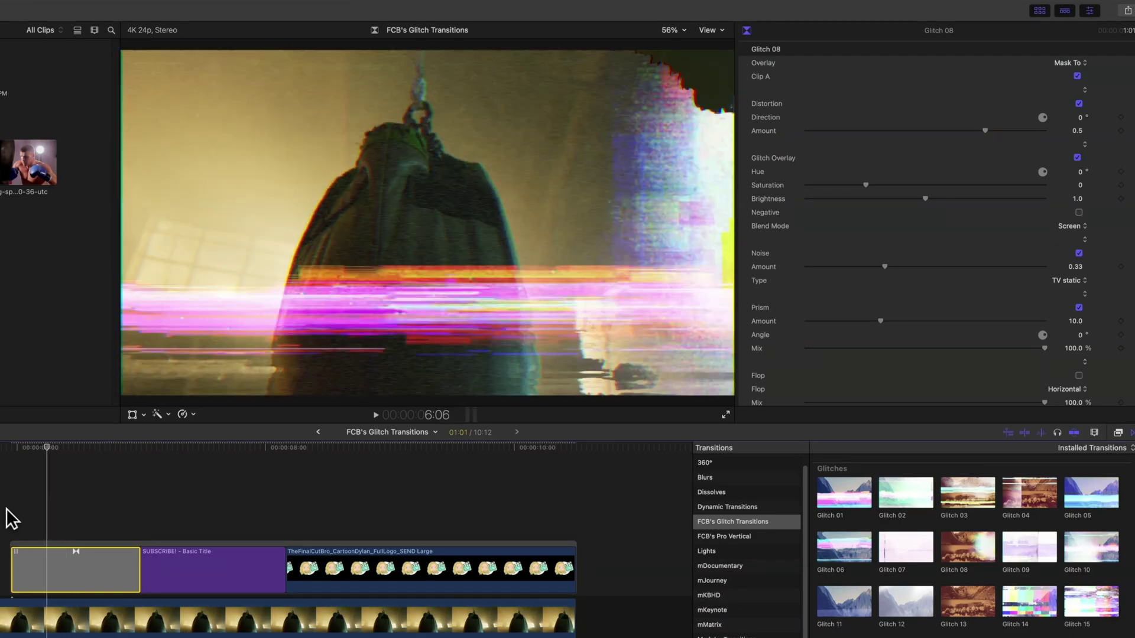
key("Right")
key("Right")
key("Right")
key("Right")
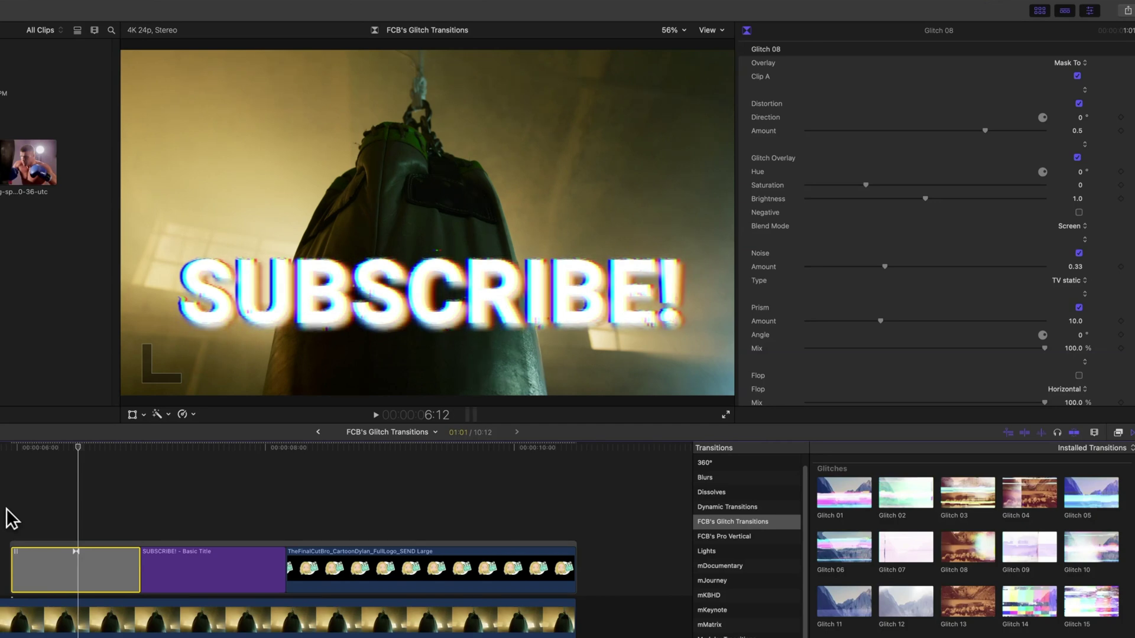
key("Right")
key("Right")
key("Right")
key("Right")
key("Right")
key("Right")
key("Right")
key("Right")
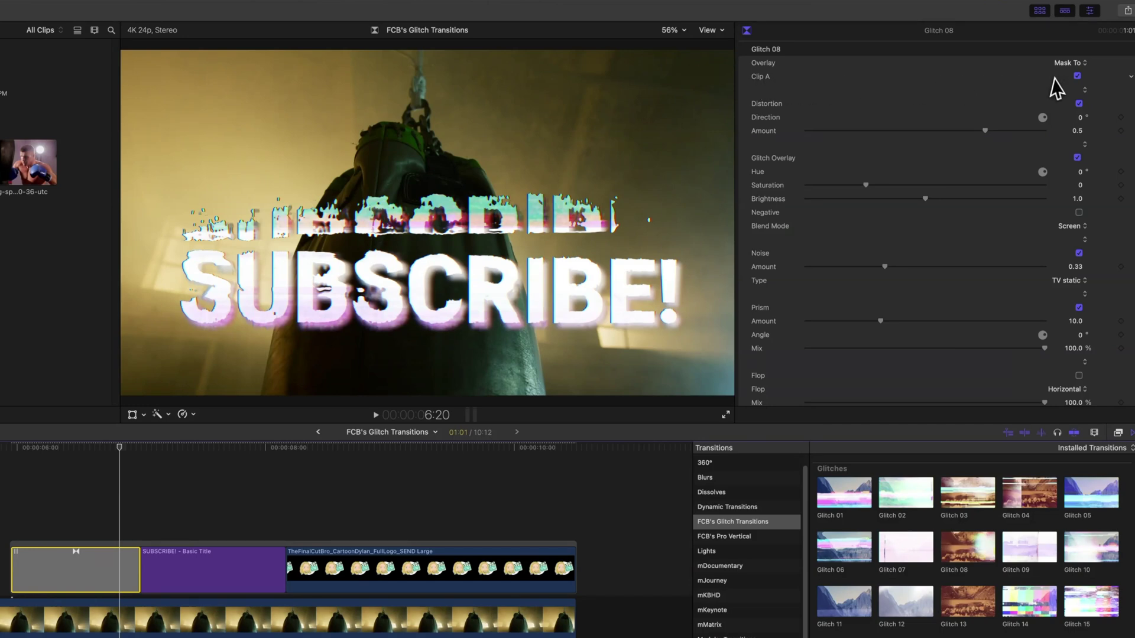
Step: Turn off Clip A for Glitch 08 and replay the title glitch
left_click(1077, 76)
key("space")
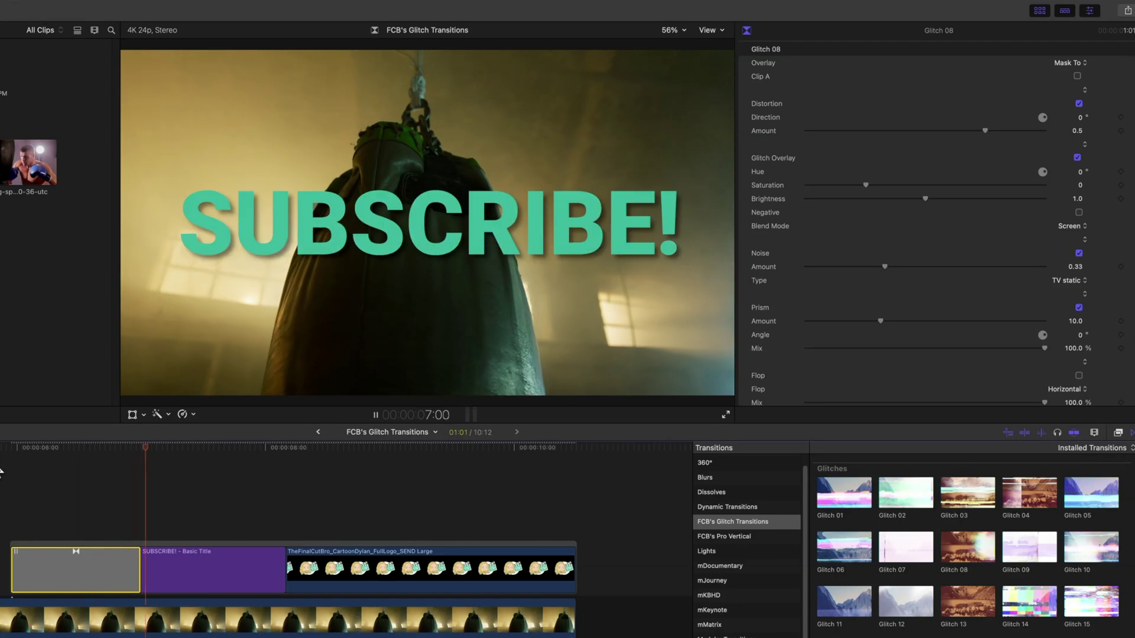
key("space")
key("space")
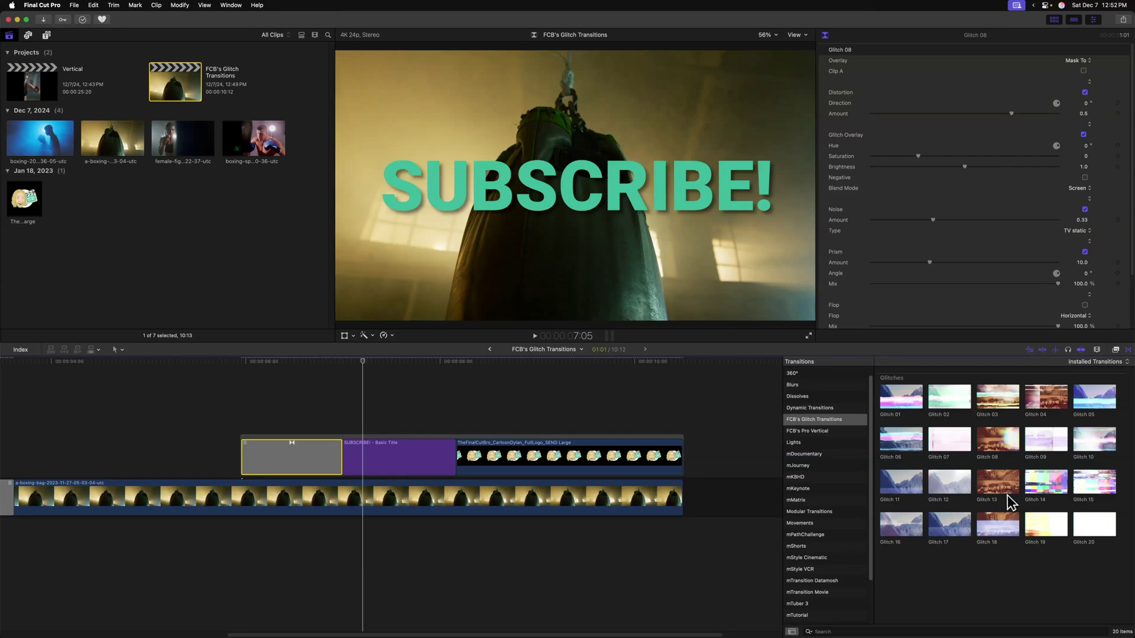
Step: Add Glitch 13 between the title and logo with Overlay set to Mask To, and preview it
left_click_drag(951, 490, 446, 457)
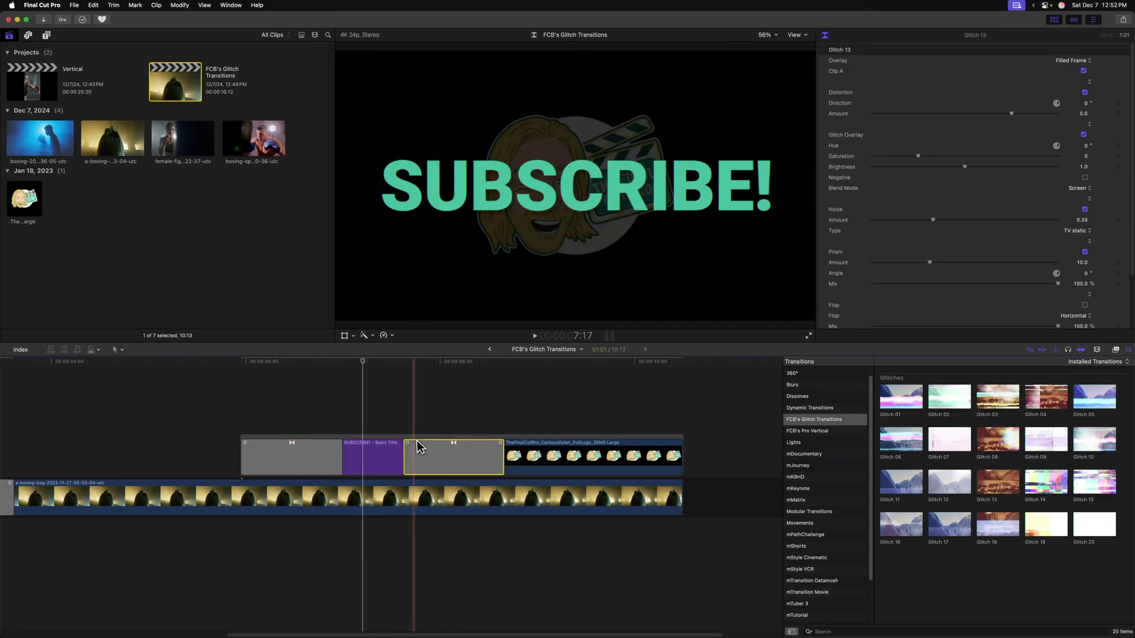
left_click(1073, 61)
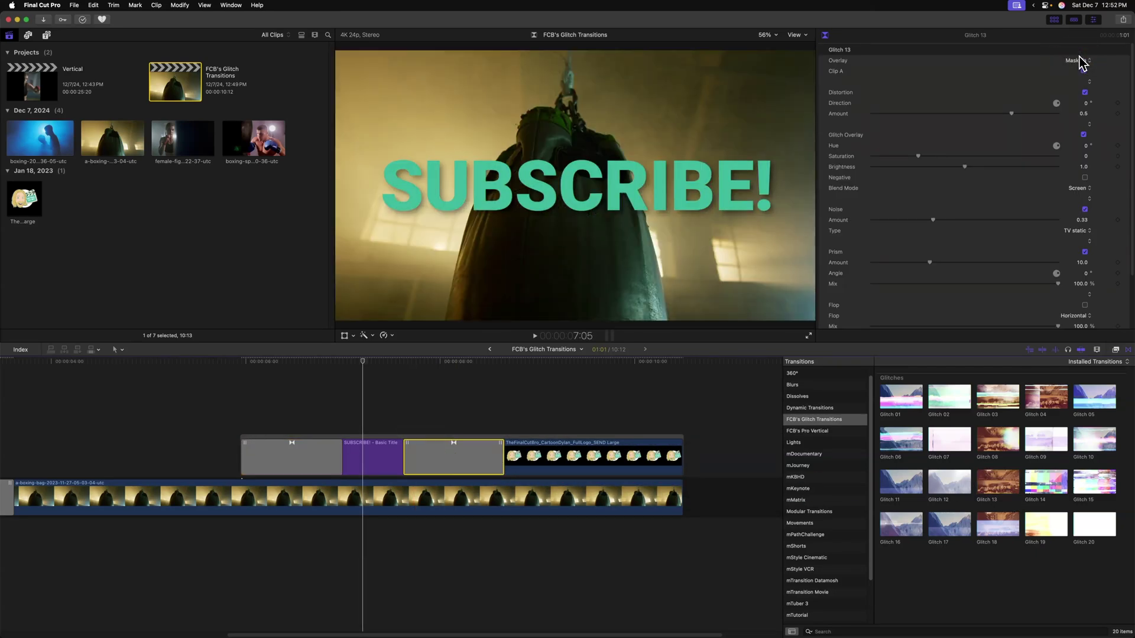
scroll(266, 406, "right", 3)
key("space")
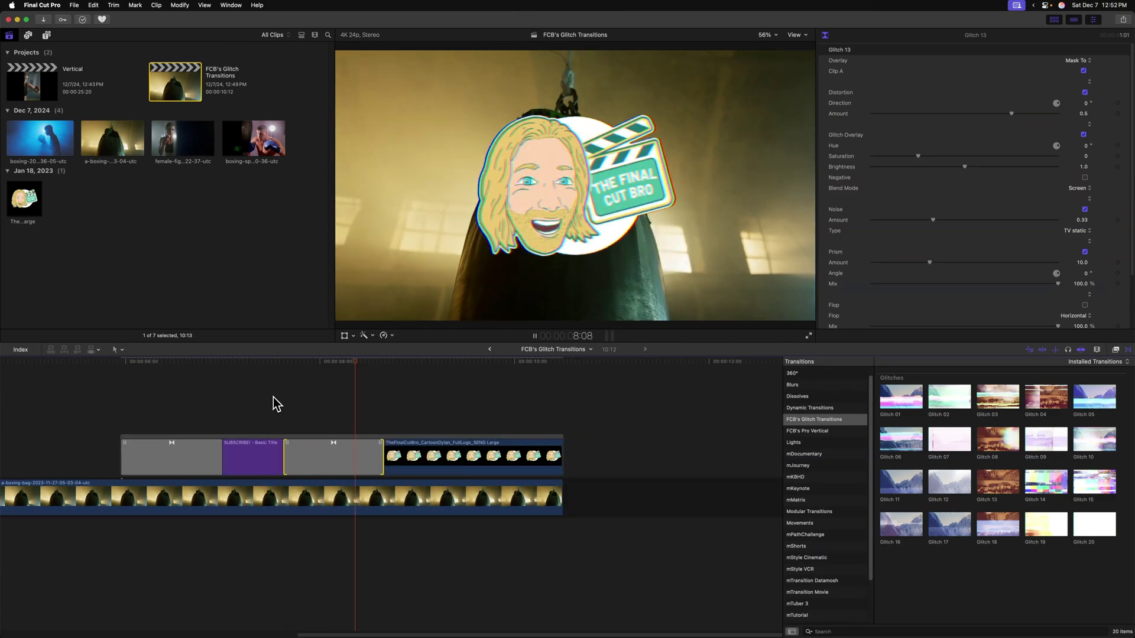
left_click(283, 399)
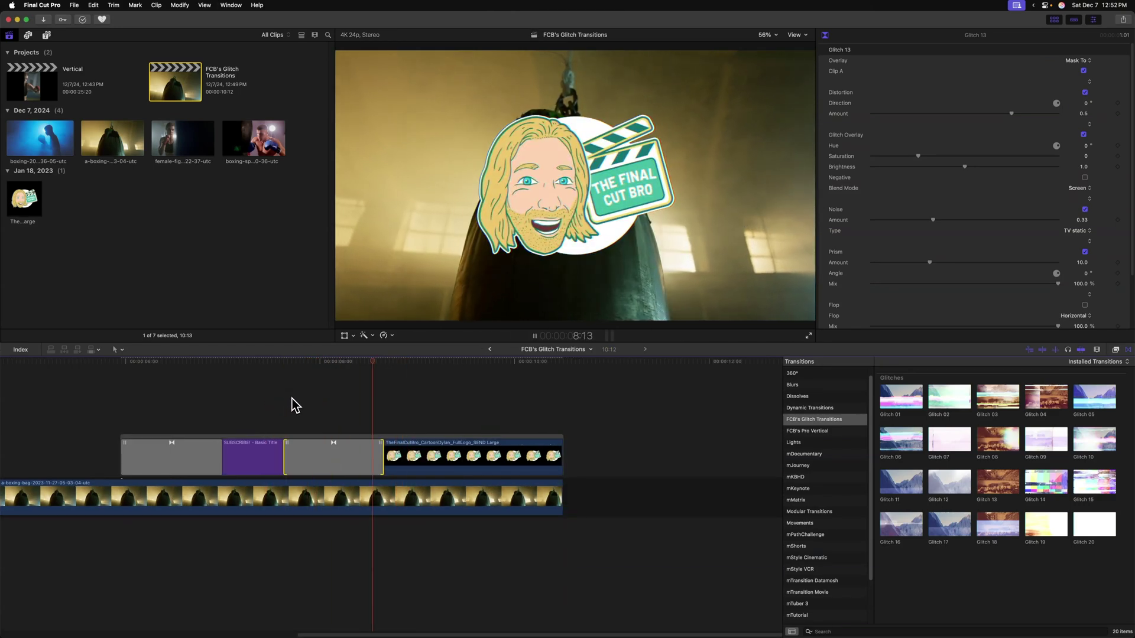
key("space")
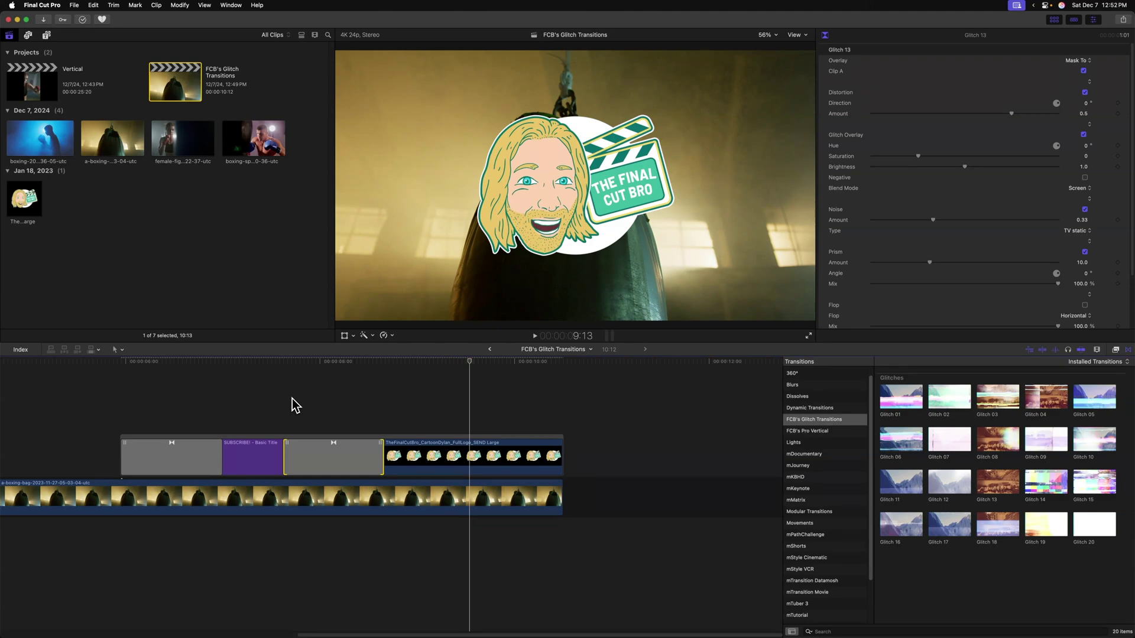